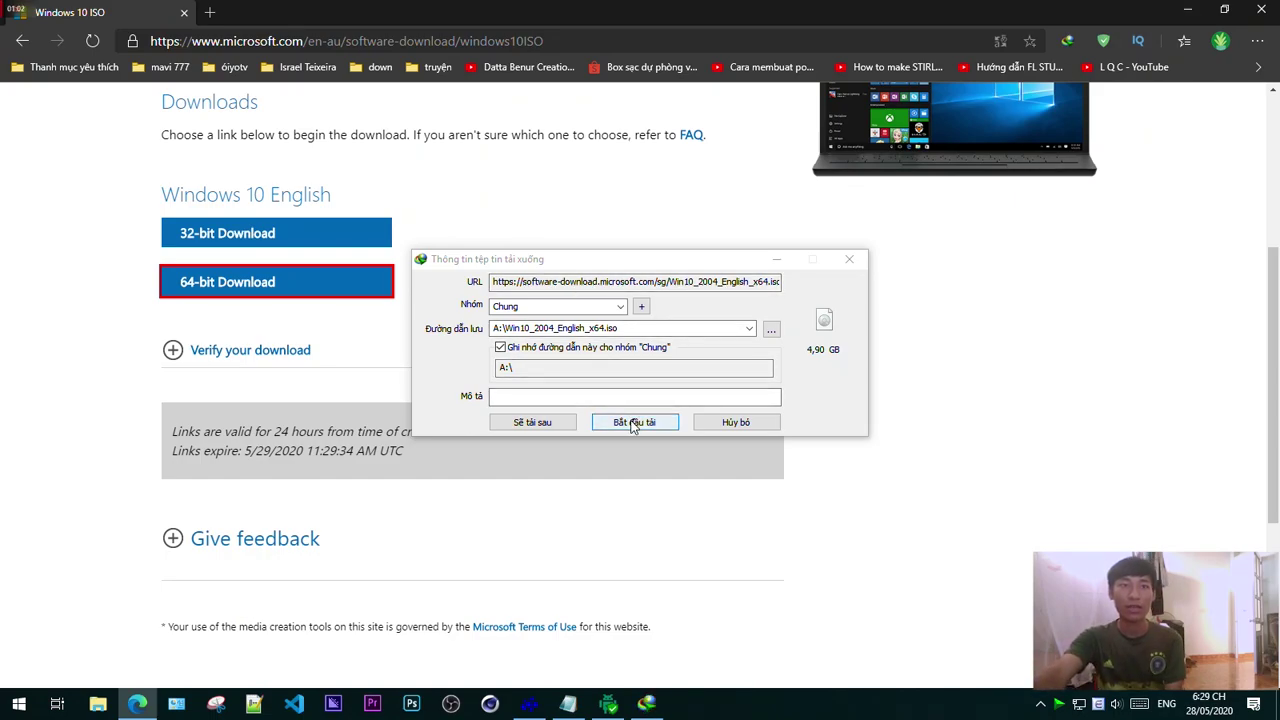
Step: Start downloading Win10_2004_English_x64.iso to drive A:\
{"action": "left_click", "coordinate": [634, 422]}
{"action": "left_click_drag", "start_coordinate": [604, 185], "coordinate": [545, 191]}
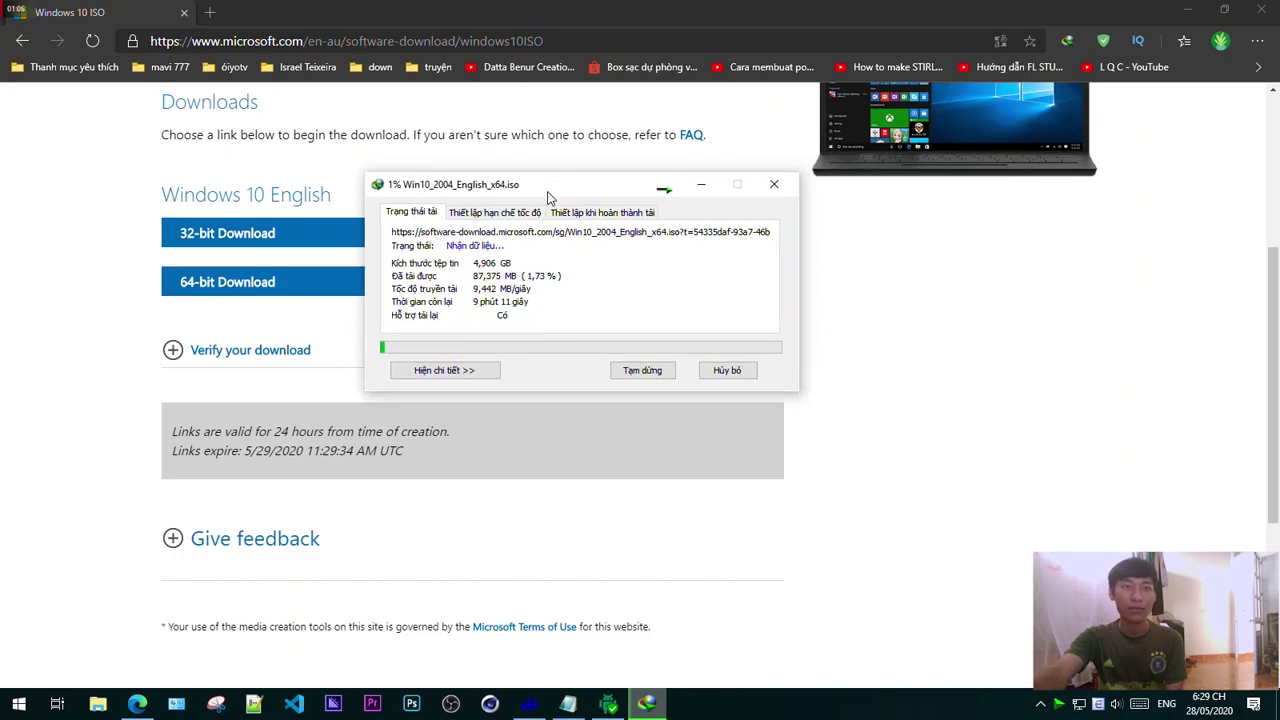
{"action": "left_click_drag", "start_coordinate": [550, 193], "coordinate": [583, 190]}
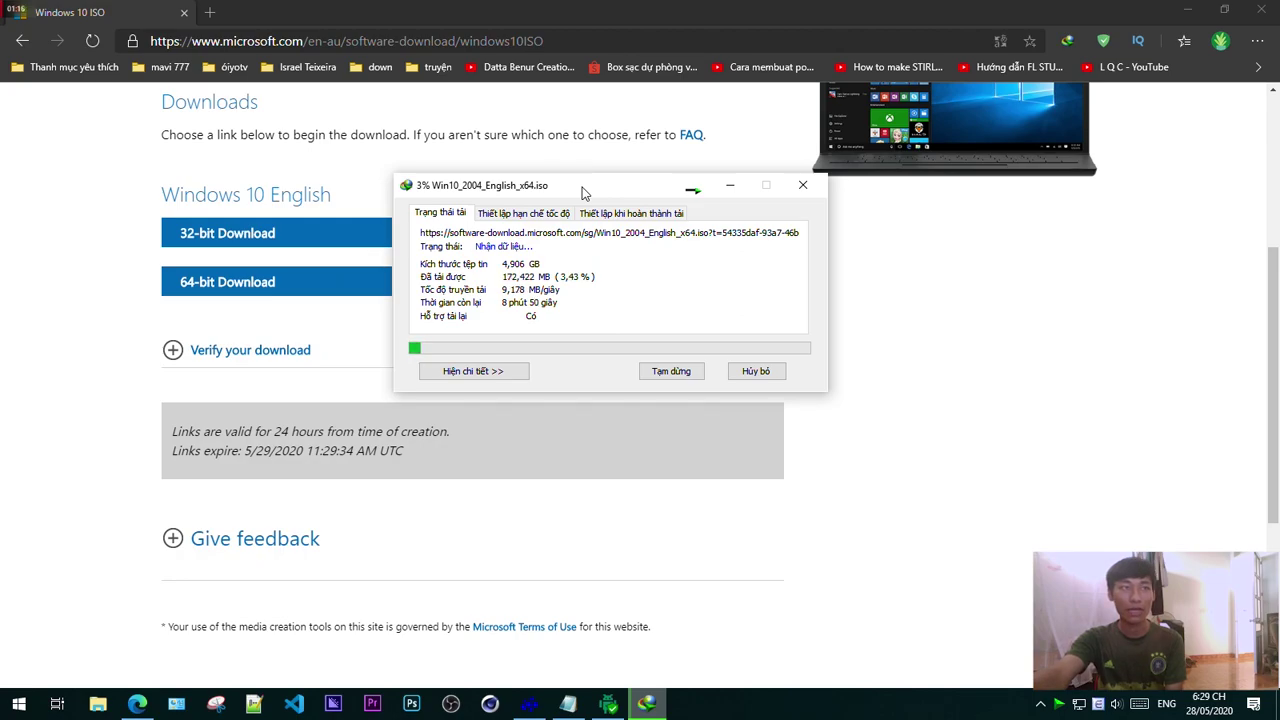
Step: Switch to the Notepad note, highlight the word "rufus" in it, and minimize the note without saving
{"action": "left_click", "coordinate": [572, 710]}
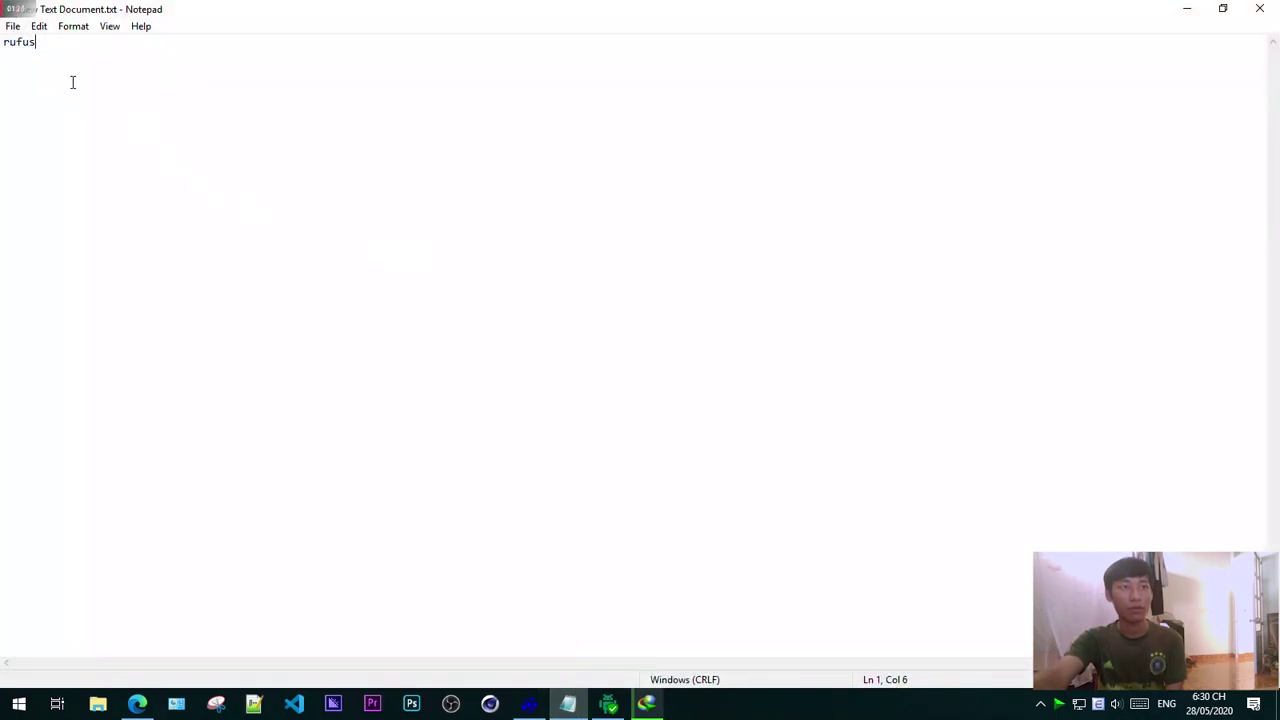
{"action": "left_click_drag", "start_coordinate": [35, 42], "coordinate": [22, 42]}
{"action": "left_click_drag", "start_coordinate": [360, 3], "coordinate": [500, 145]}
{"action": "left_click", "coordinate": [261, 168]}
{"action": "left_click_drag", "start_coordinate": [261, 168], "coordinate": [197, 165]}
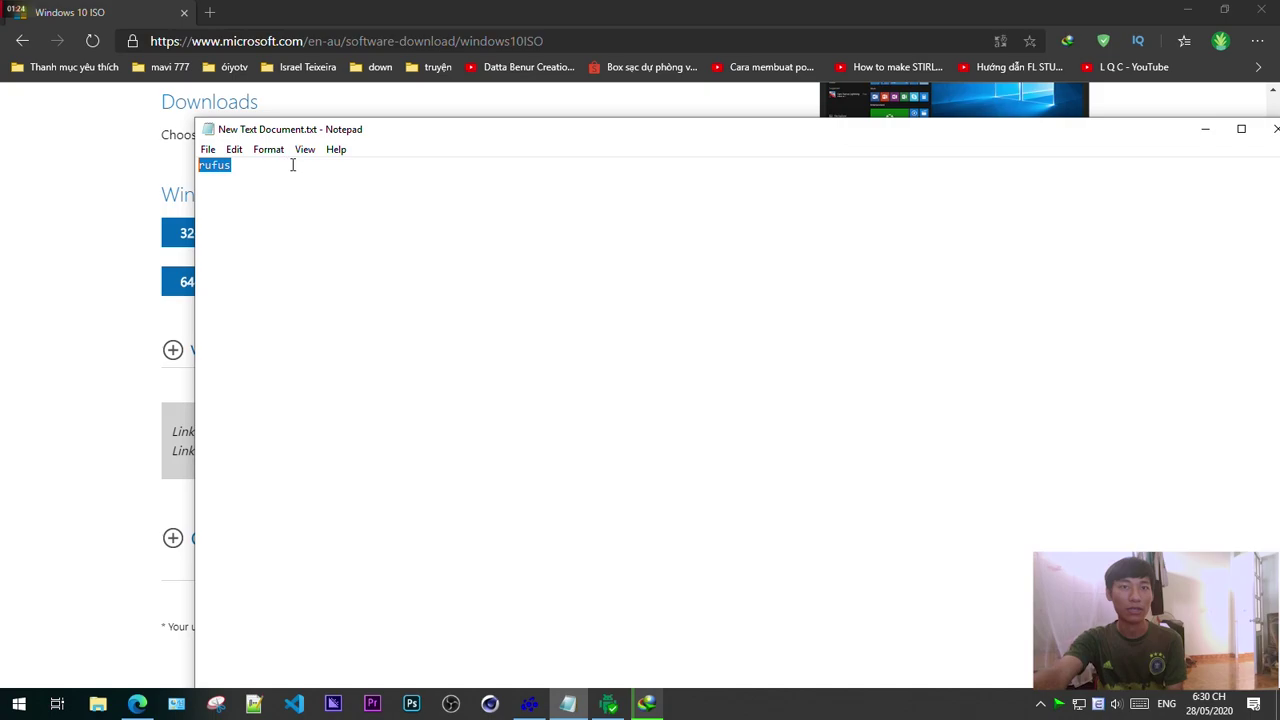
{"action": "left_click_drag", "start_coordinate": [1114, 134], "coordinate": [954, 134]}
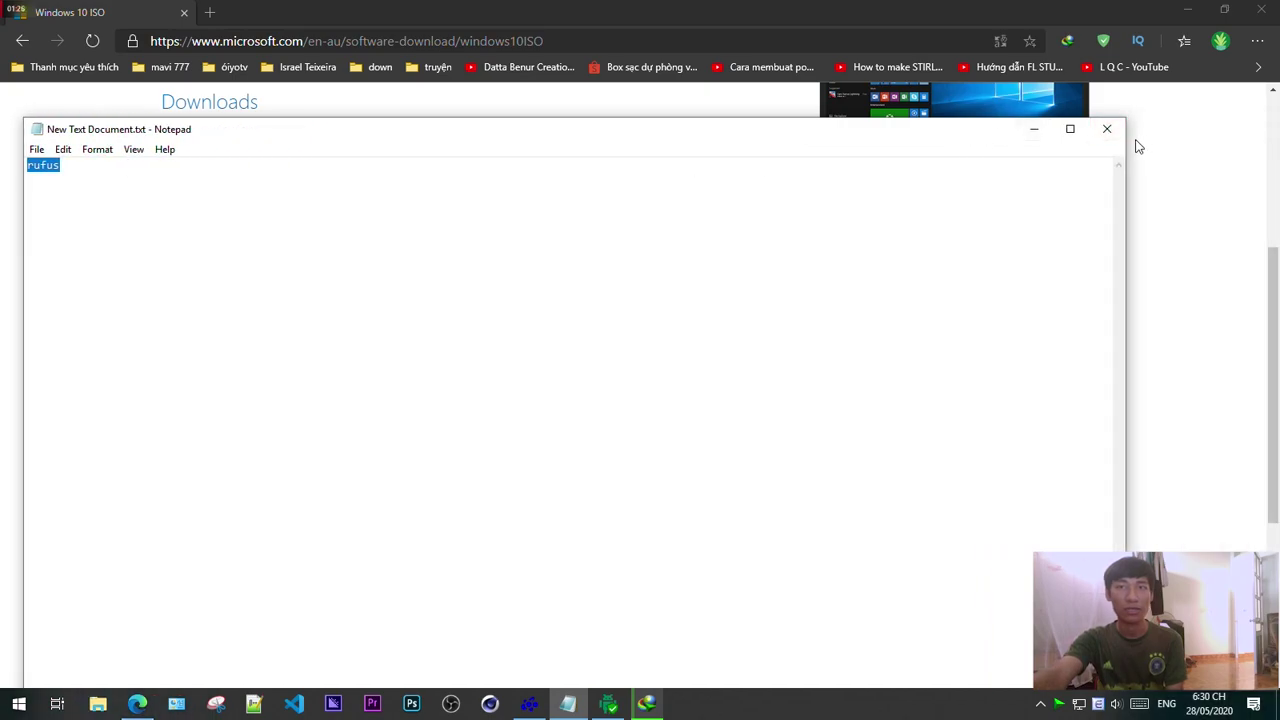
{"action": "left_click", "coordinate": [1106, 129]}
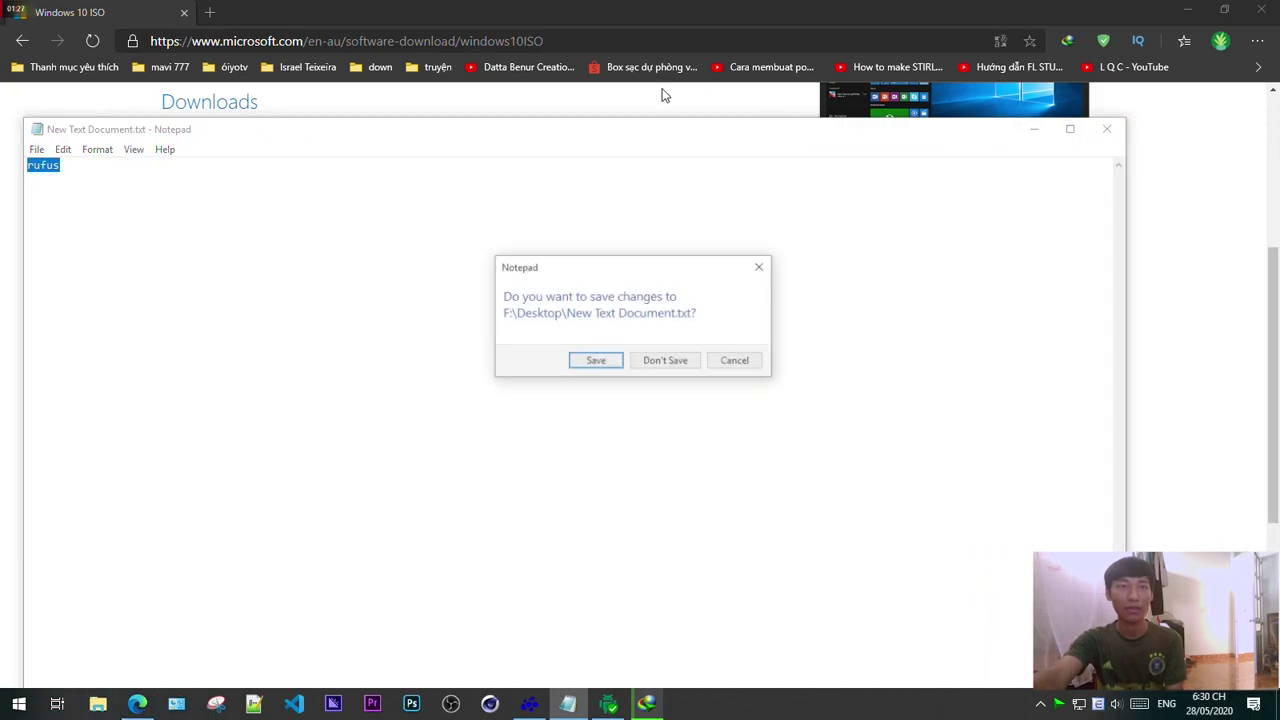
{"action": "left_click", "coordinate": [761, 266]}
{"action": "left_click", "coordinate": [1034, 129]}
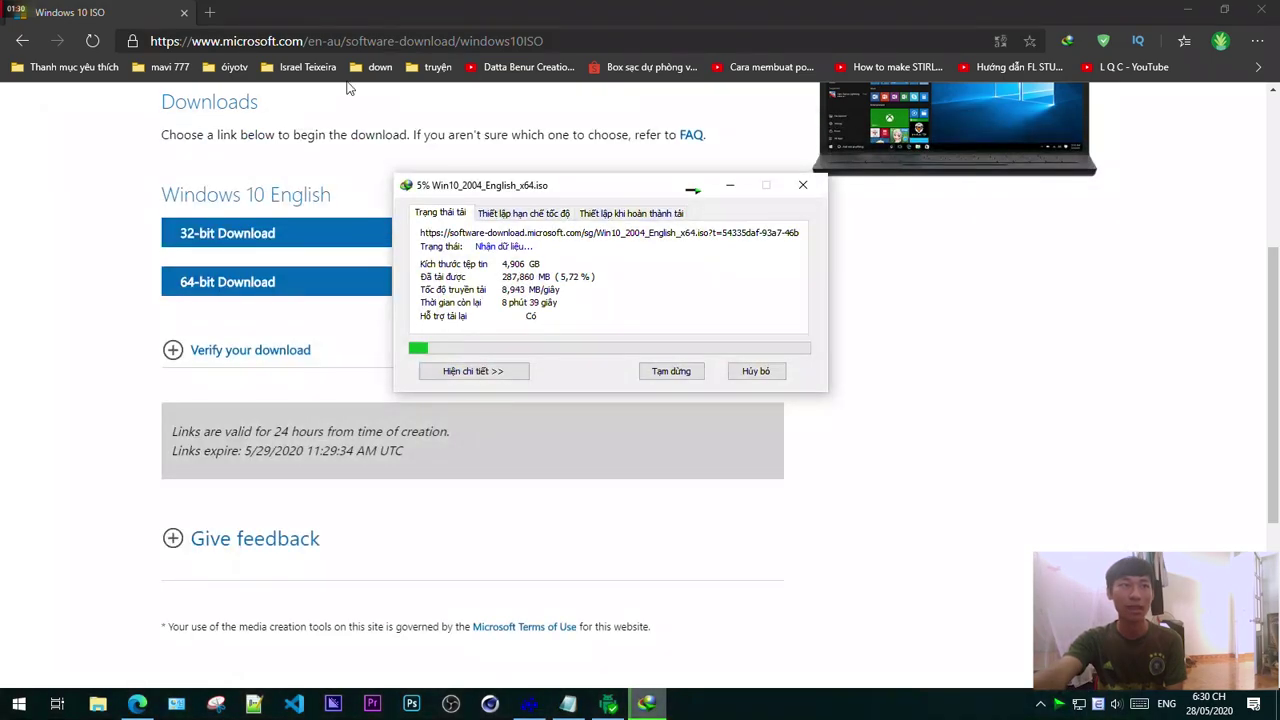
Step: Search the web for "rufus" in a new browser tab and open the official Rufus website
{"action": "left_click", "coordinate": [218, 12]}
{"action": "left_click", "coordinate": [212, 12]}
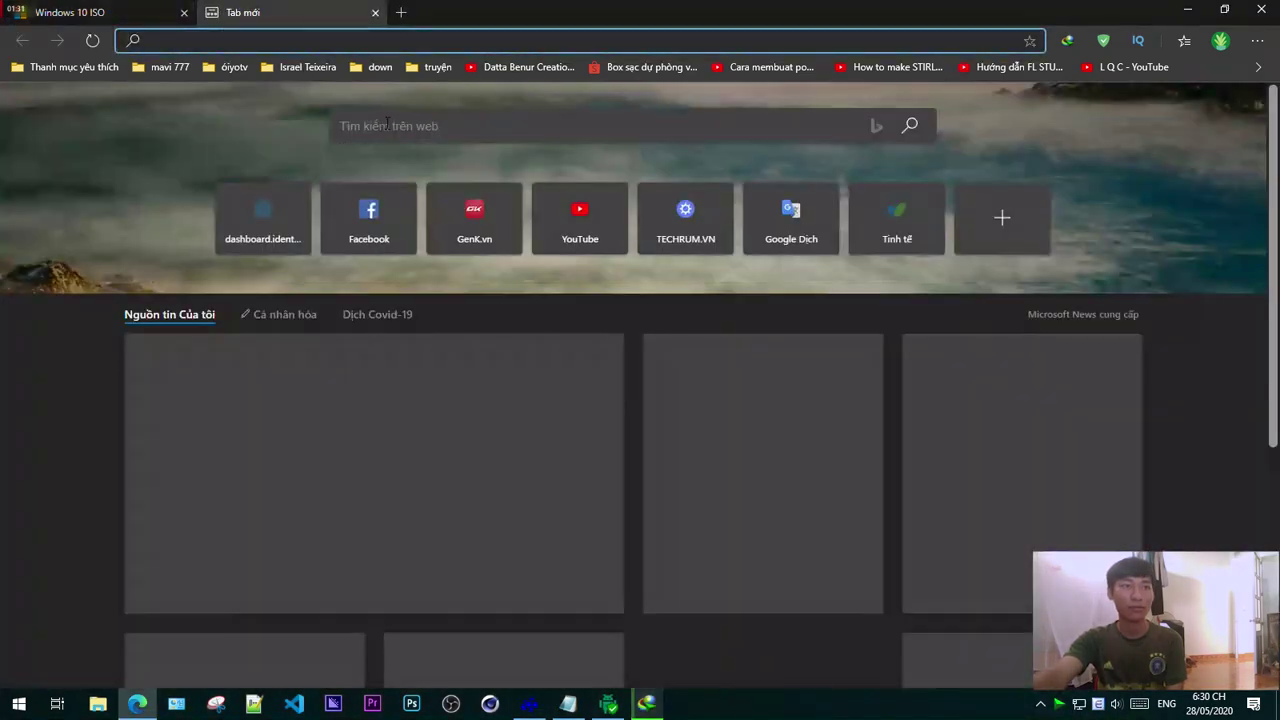
{"action": "type", "text": "rufus"}
{"action": "key", "text": "Return"}
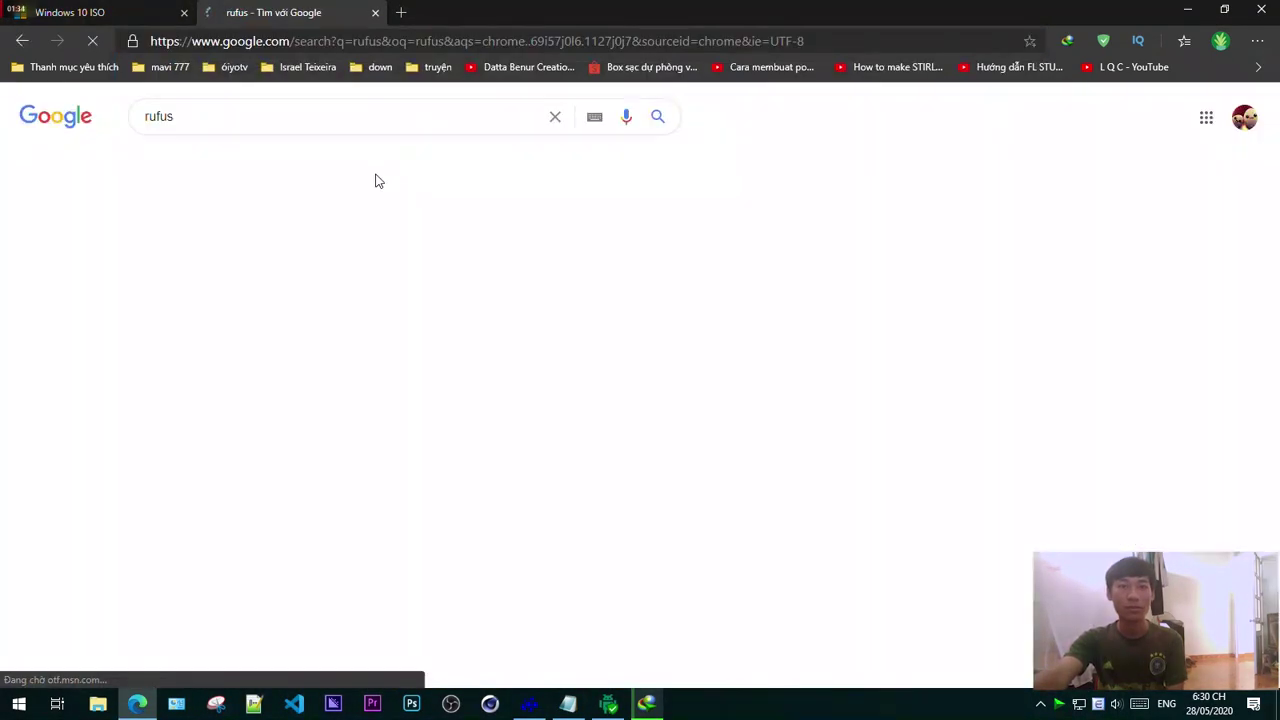
{"action": "left_click", "coordinate": [280, 249]}
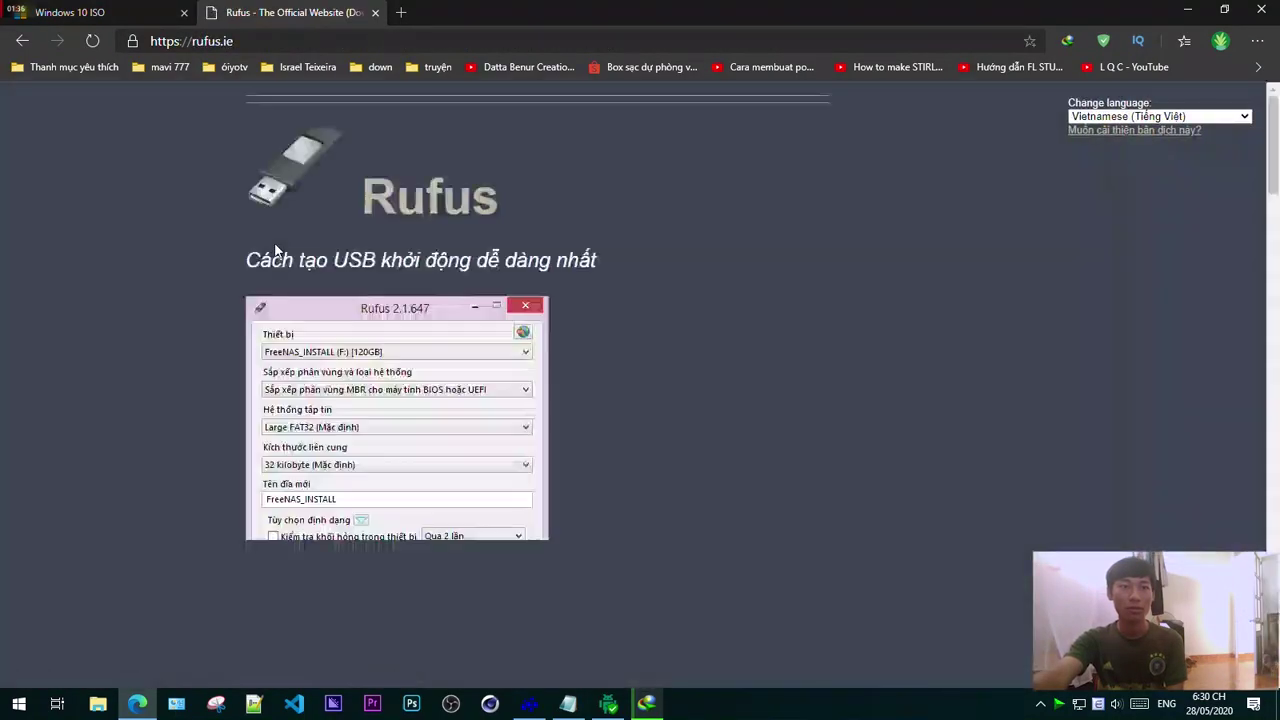
Step: Download Rufus 3.10 as rufus-3.10.exe to drive A:\
{"action": "scroll", "coordinate": [470, 316], "scroll_direction": "down", "scroll_amount": 6}
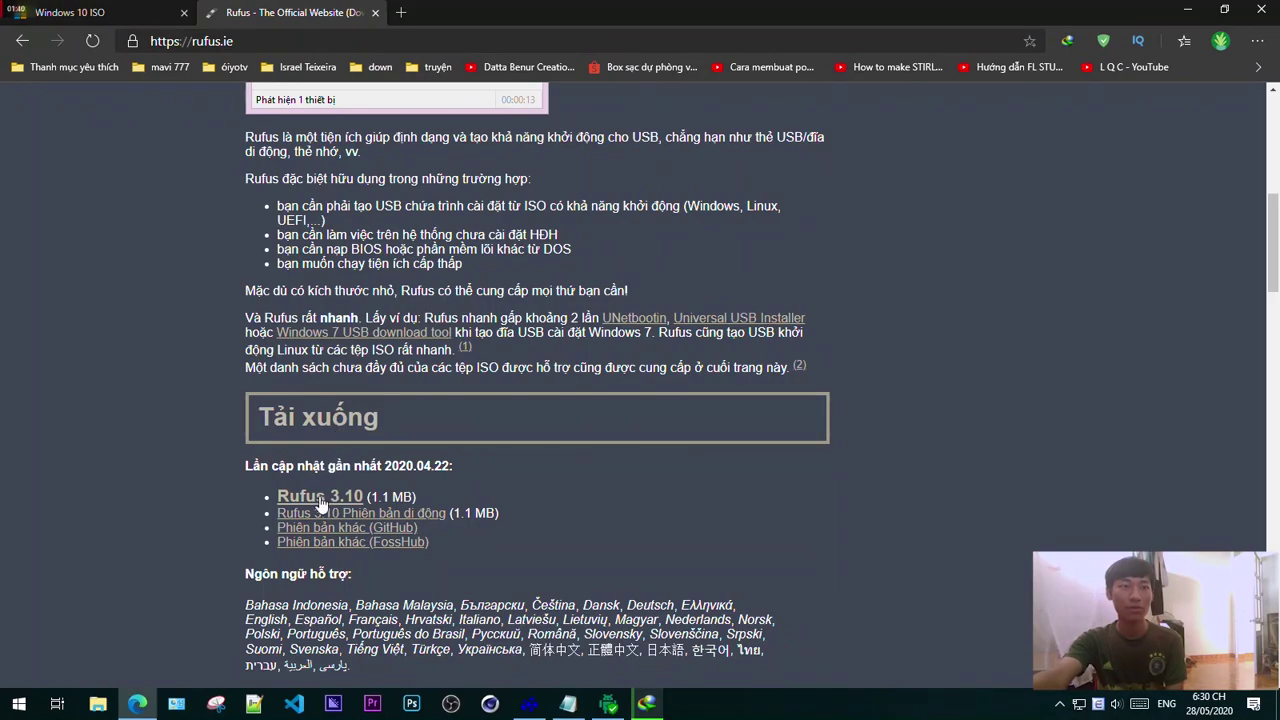
{"action": "left_click", "coordinate": [321, 498]}
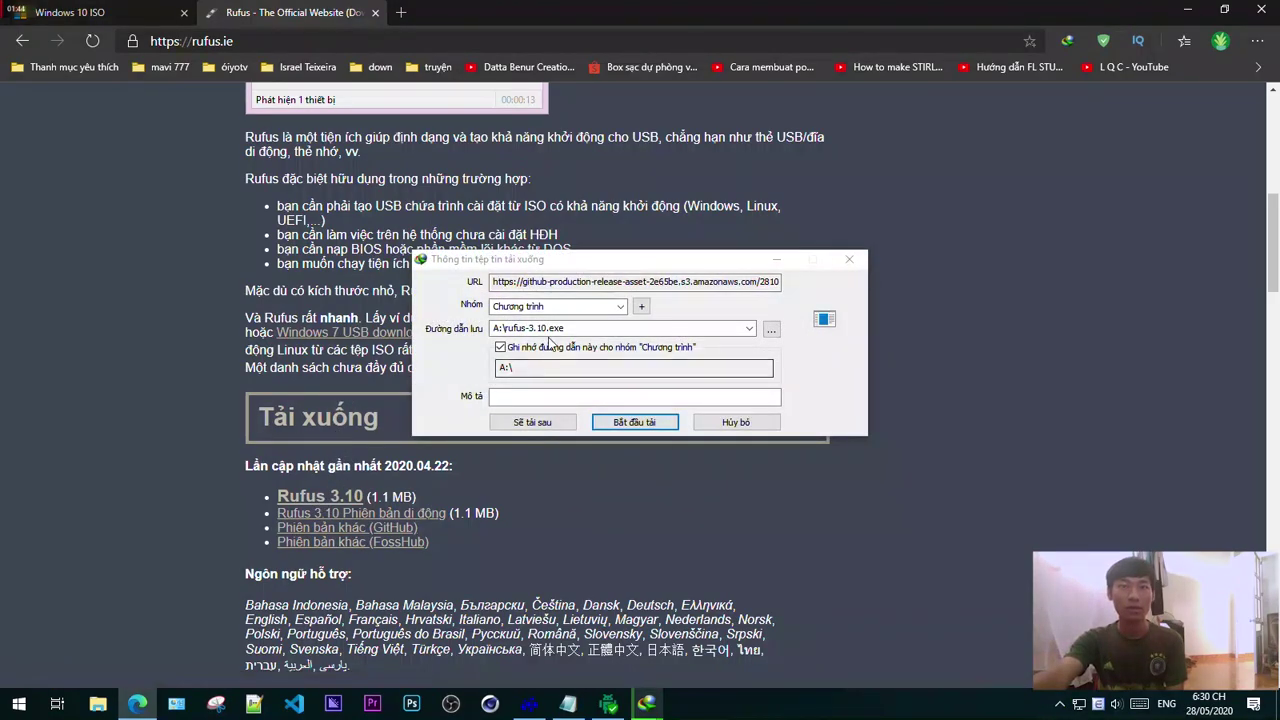
{"action": "left_click", "coordinate": [636, 425]}
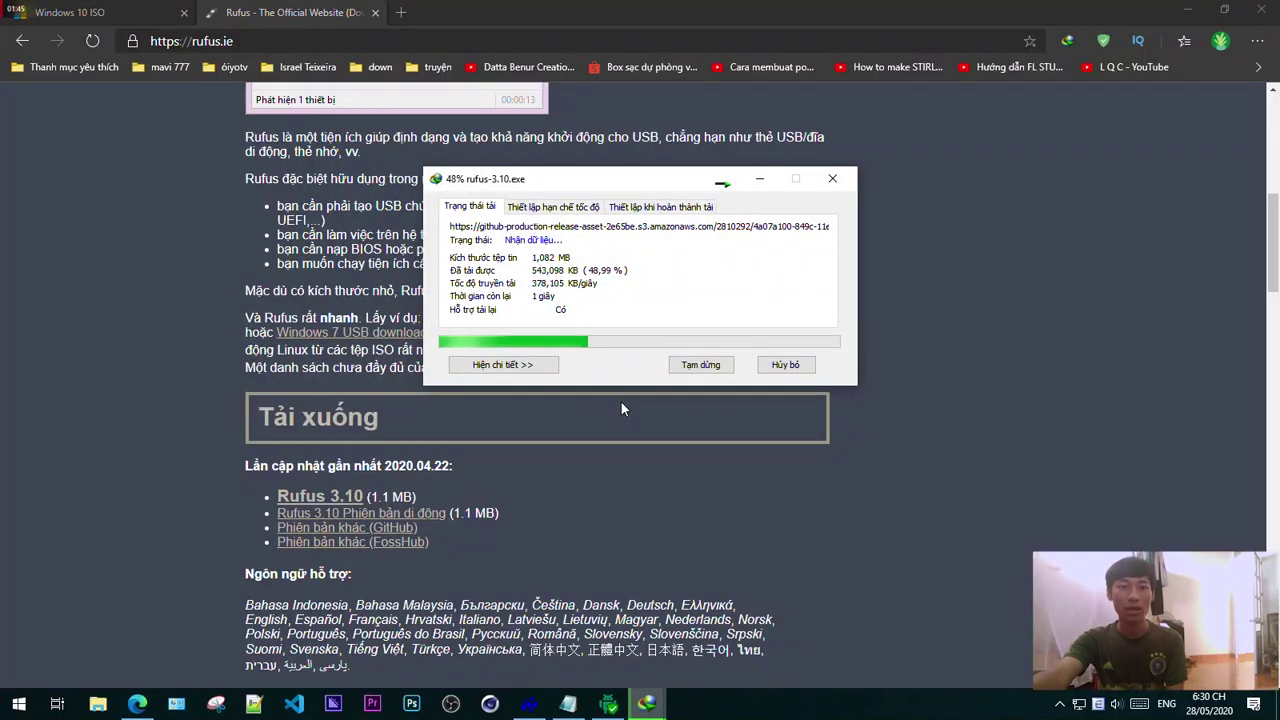
{"action": "left_click", "coordinate": [744, 404]}
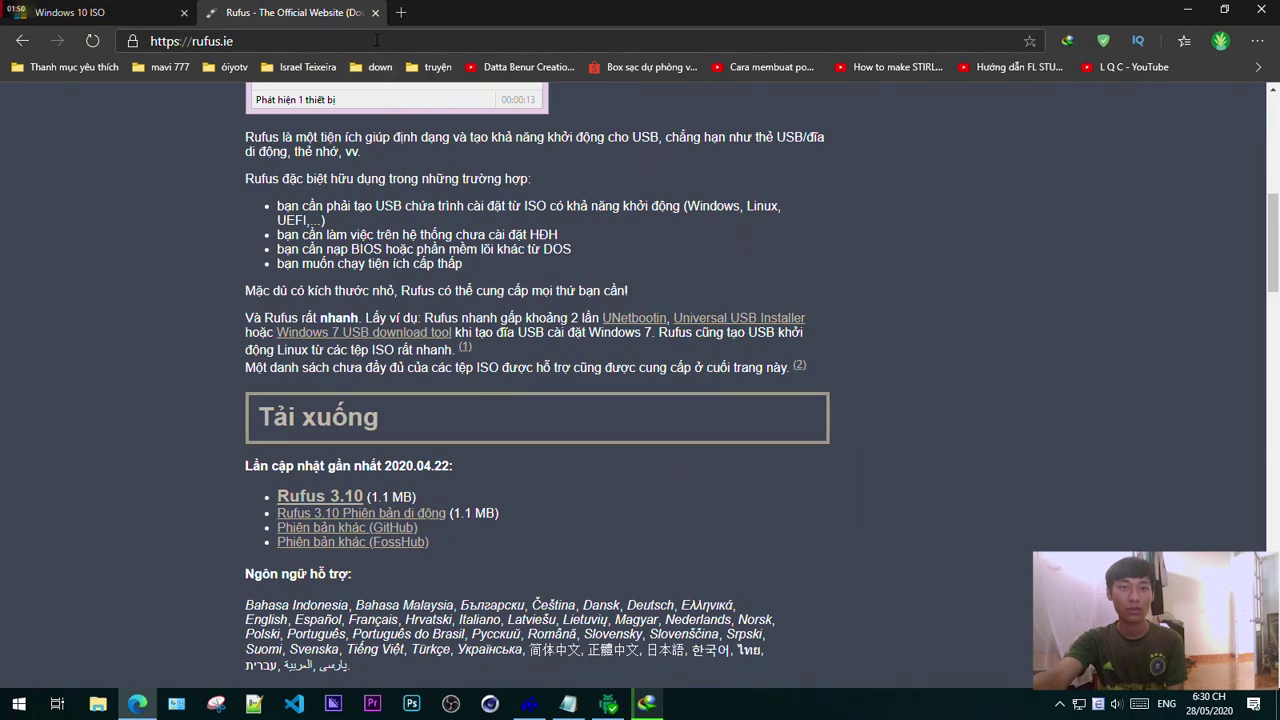
Step: Return to the Windows 10 ISO download, dismiss the download manager's warning, and close the completed download's dialog
{"action": "left_click", "coordinate": [165, 12]}
{"action": "left_click", "coordinate": [390, 279]}
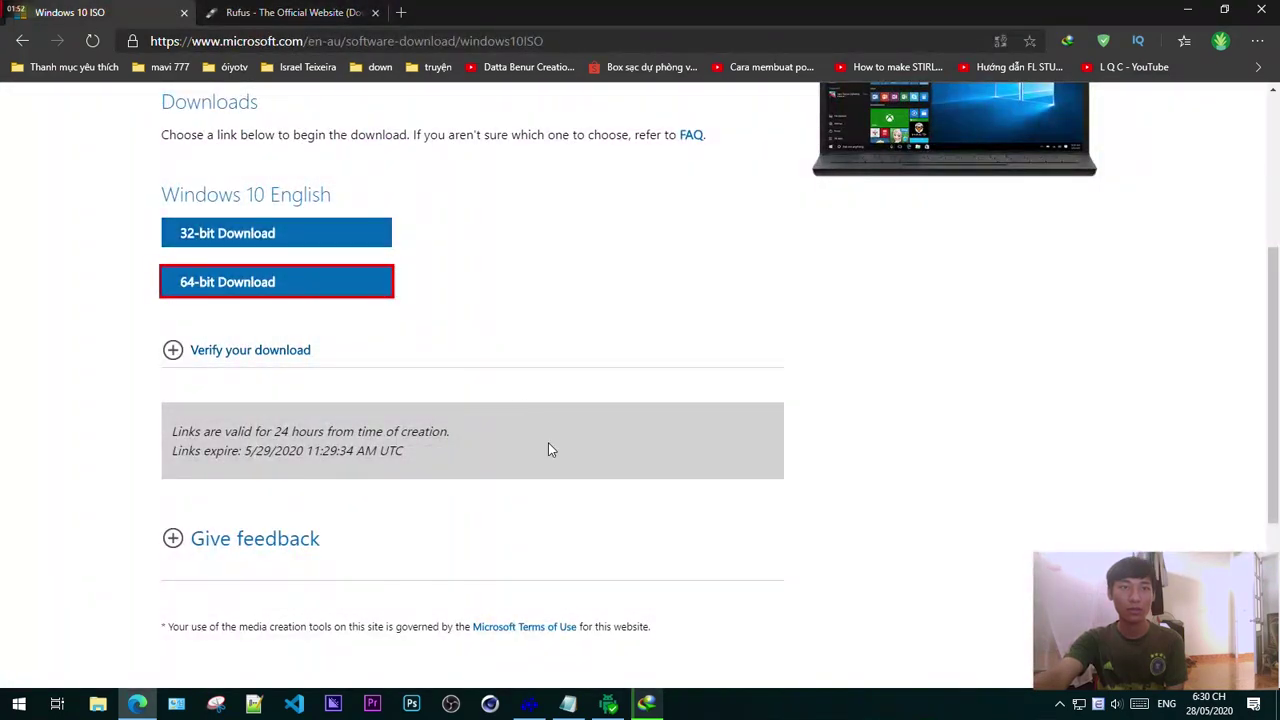
{"action": "left_click_drag", "start_coordinate": [560, 188], "coordinate": [534, 221]}
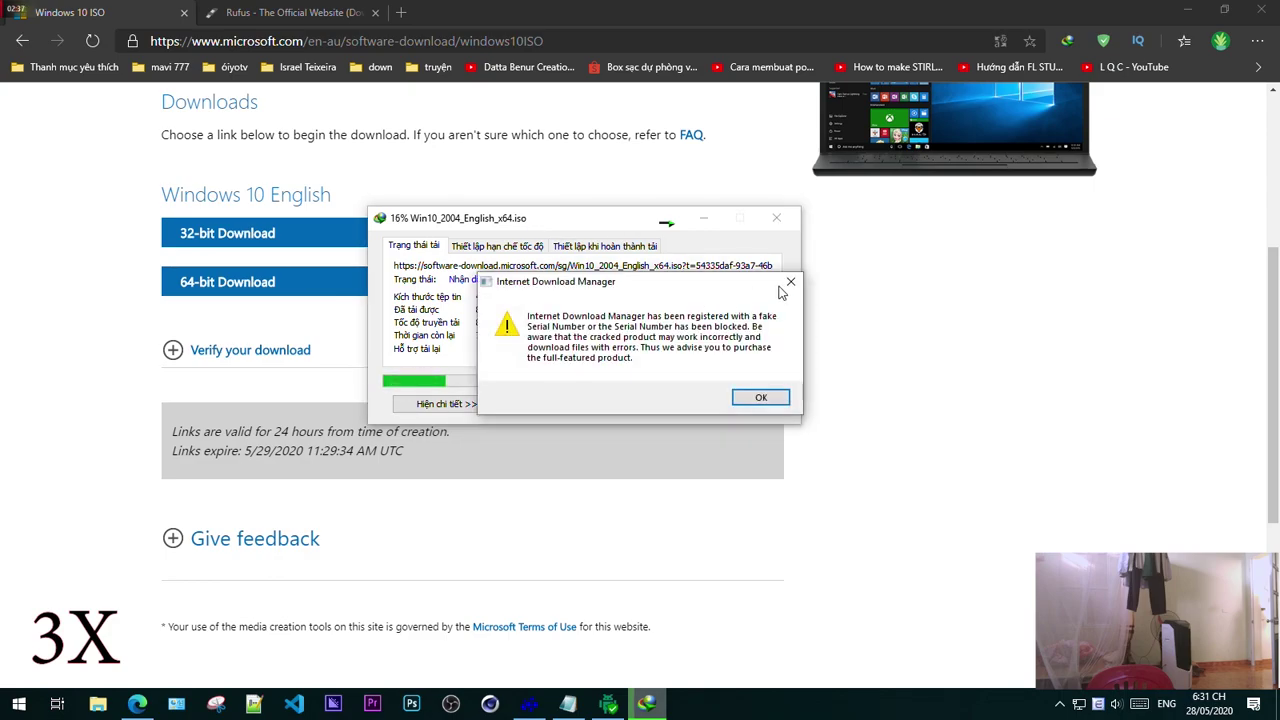
{"action": "left_click", "coordinate": [760, 394]}
{"action": "left_click", "coordinate": [680, 423]}
{"action": "left_click_drag", "start_coordinate": [557, 238], "coordinate": [559, 247]}
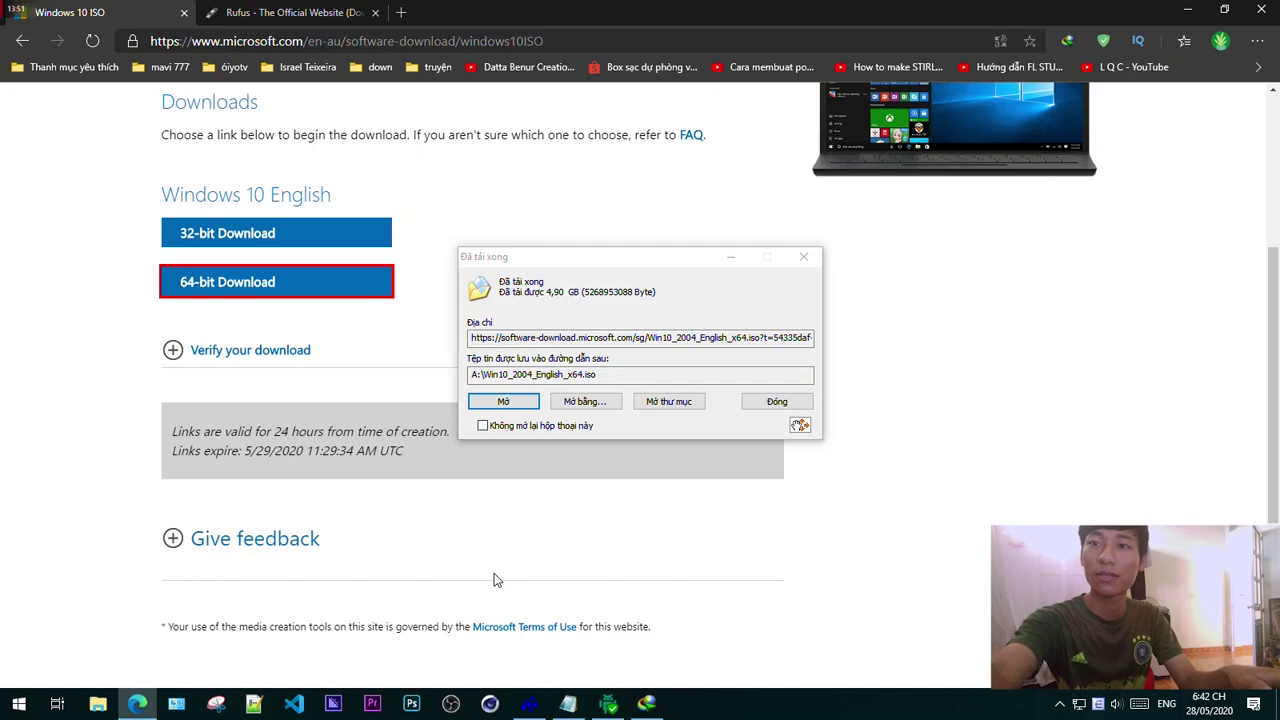
{"action": "left_click", "coordinate": [763, 404]}
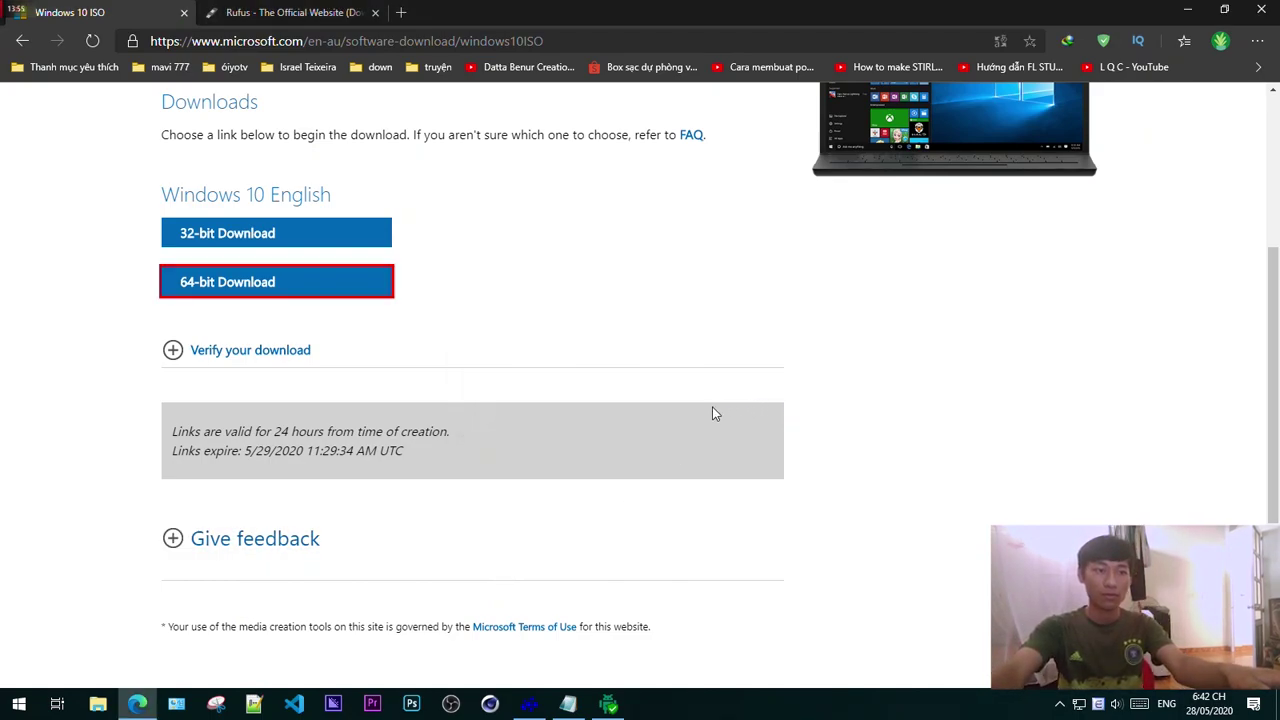
Step: Launch rufus-3.10.exe from the Data (A:) drive in File Explorer and minimize the Explorer window
{"action": "left_click", "coordinate": [108, 692]}
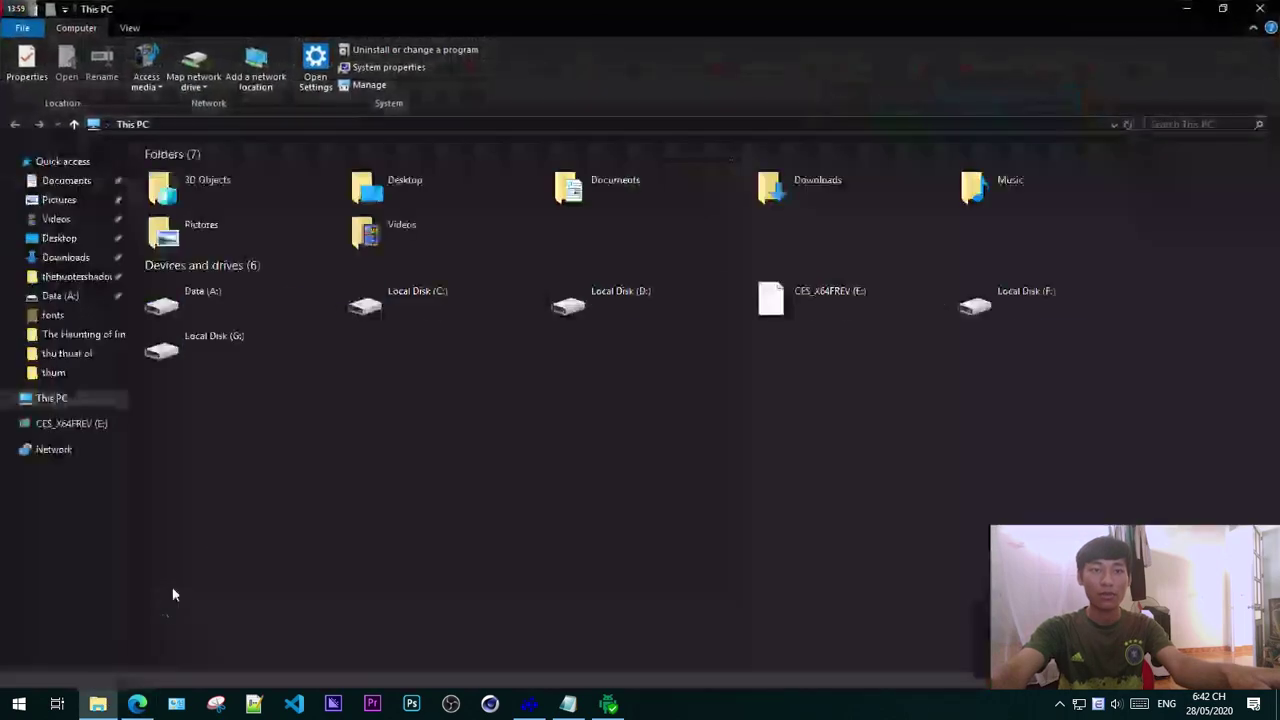
{"action": "double_click", "coordinate": [245, 290]}
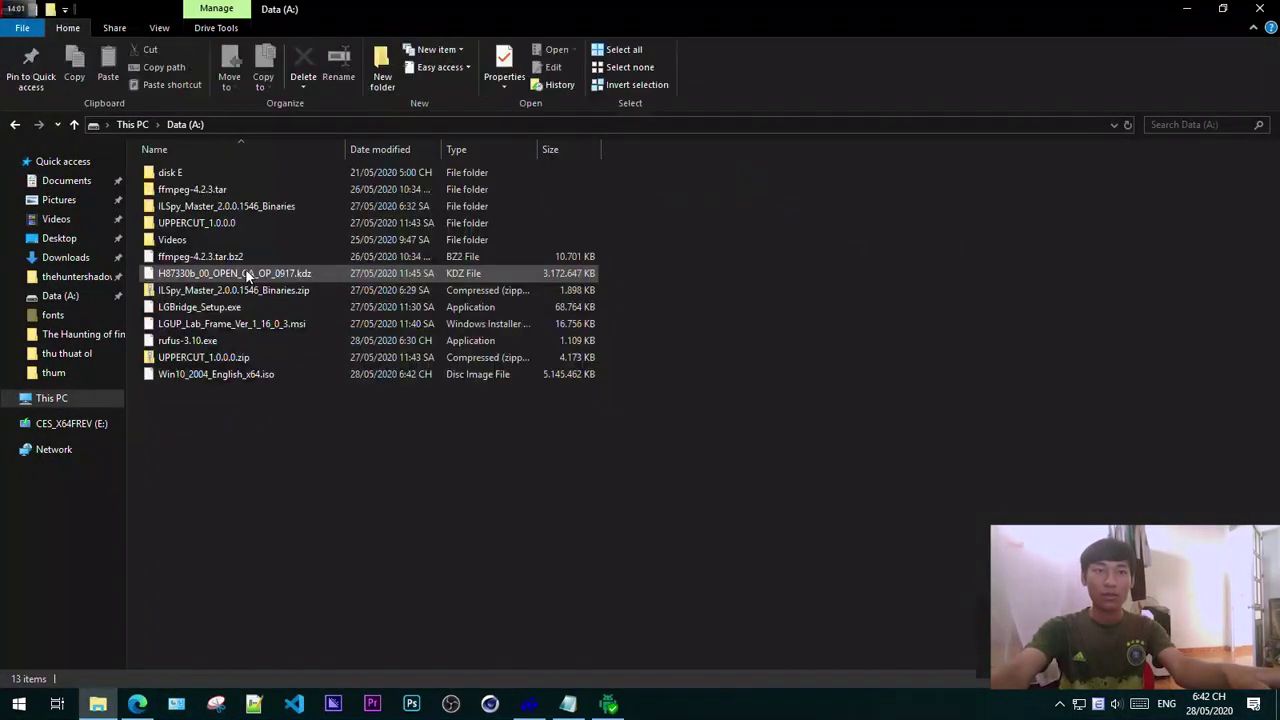
{"action": "double_click", "coordinate": [212, 341]}
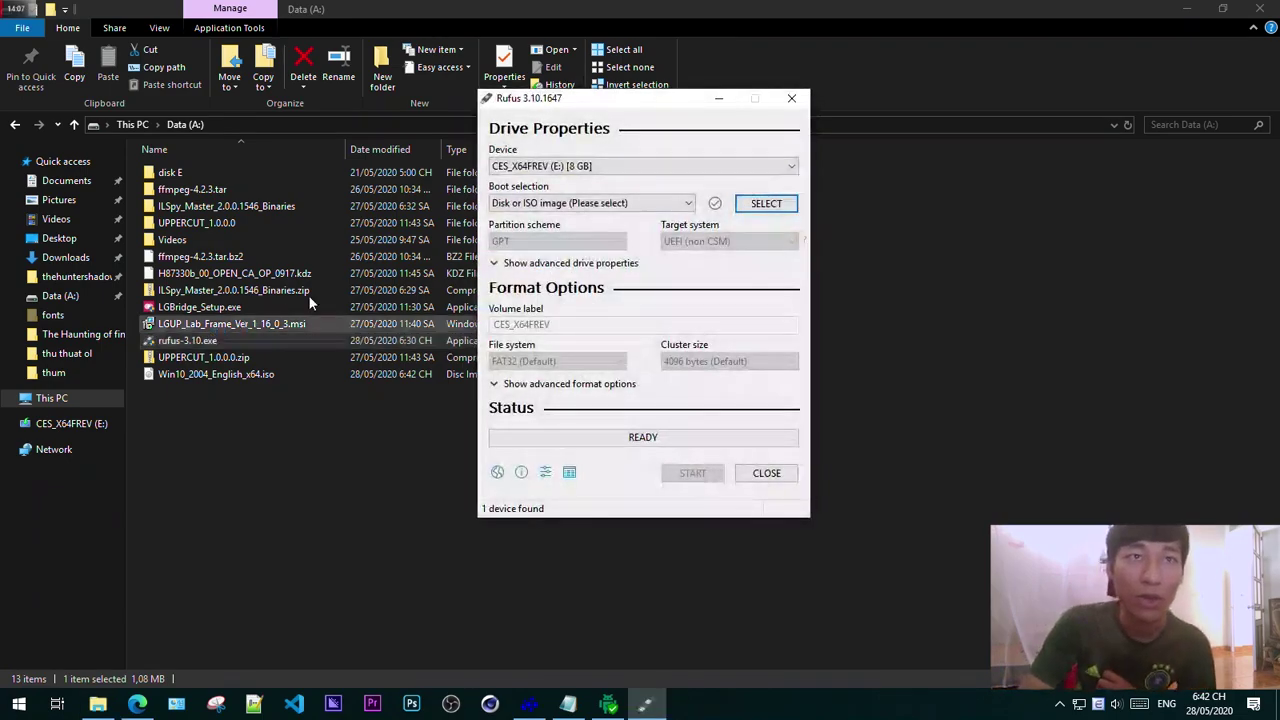
{"action": "left_click", "coordinate": [1188, 8]}
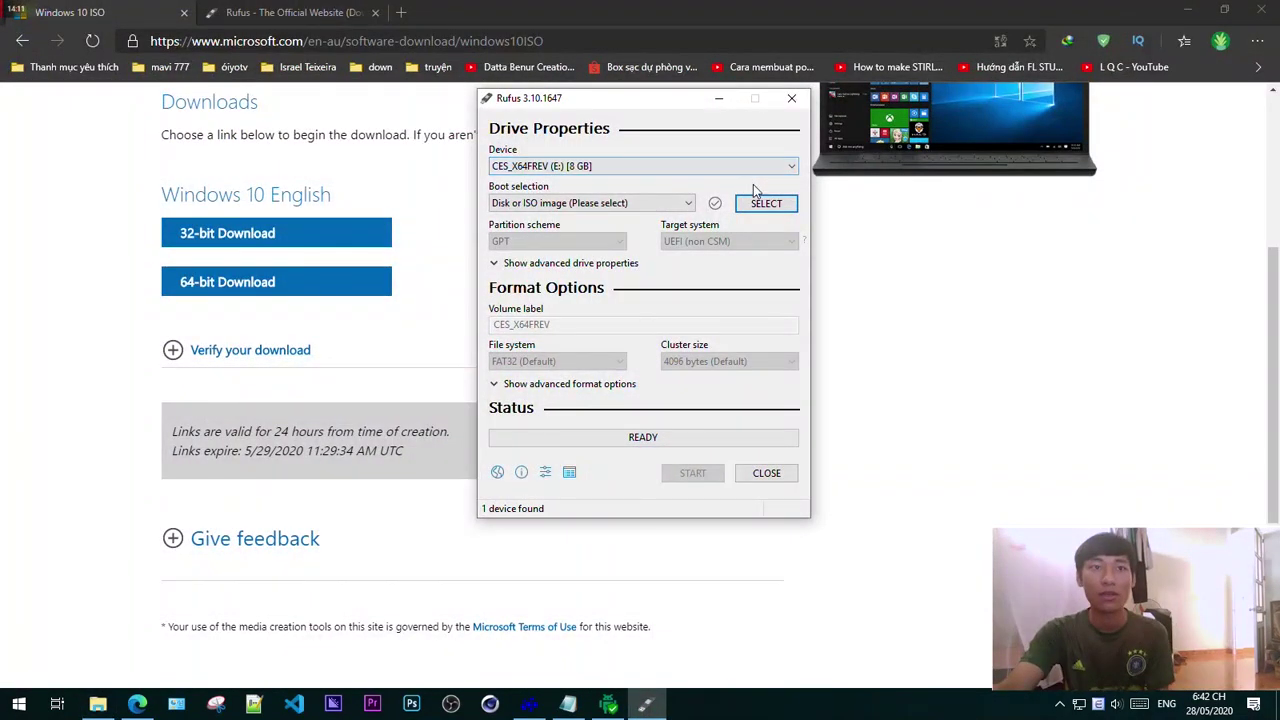
Step: Load Win10_2004_English_x64.iso from Data (A:) as the boot image
{"action": "left_click", "coordinate": [760, 205]}
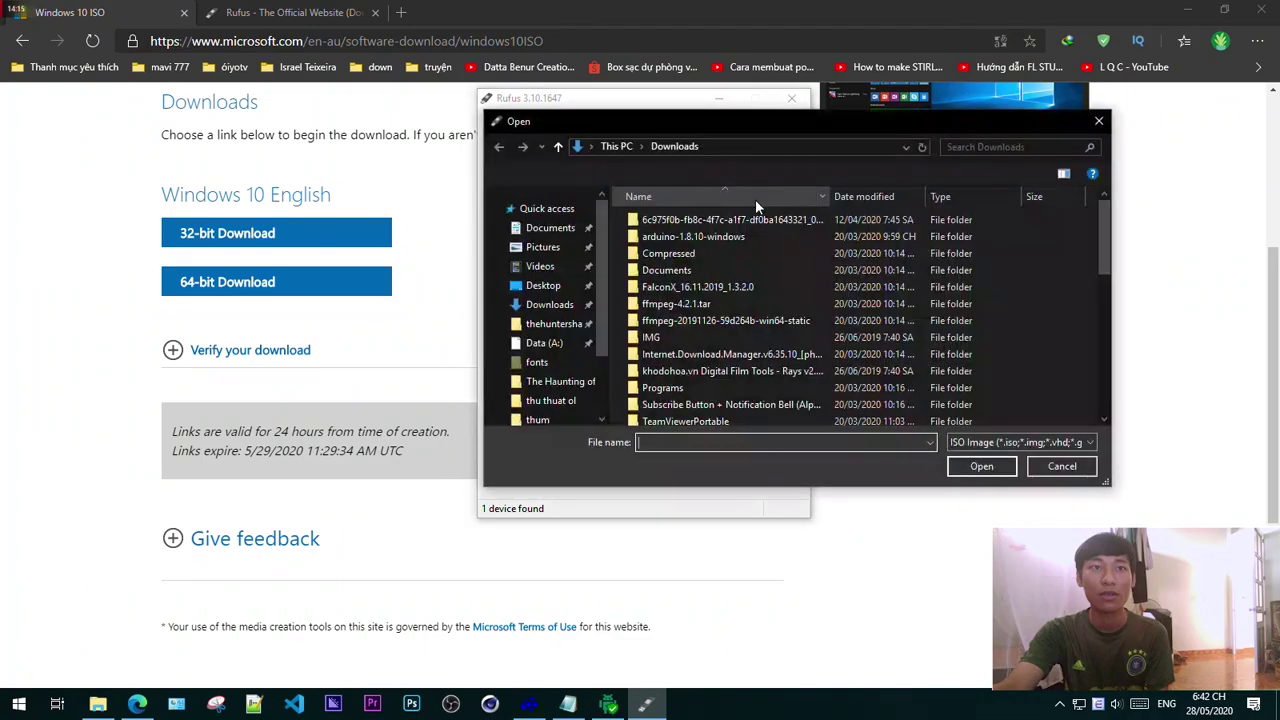
{"action": "left_click", "coordinate": [543, 342]}
{"action": "left_click", "coordinate": [700, 354]}
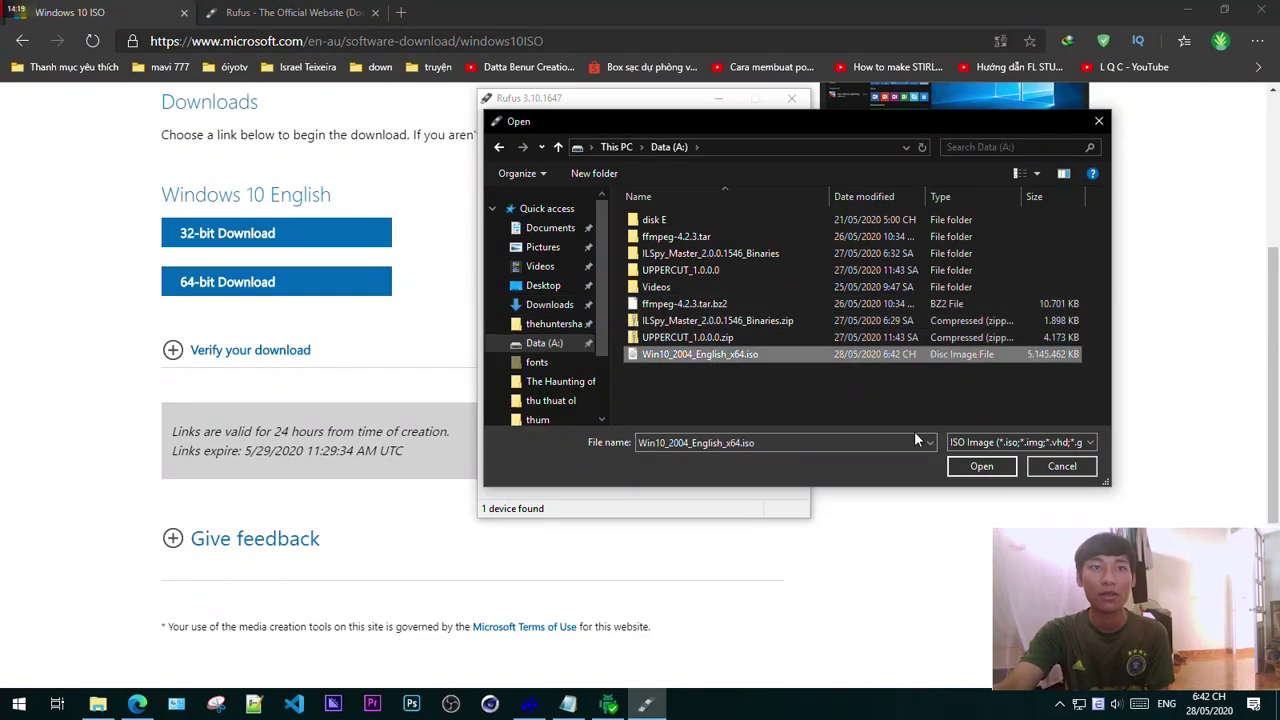
{"action": "left_click", "coordinate": [965, 466]}
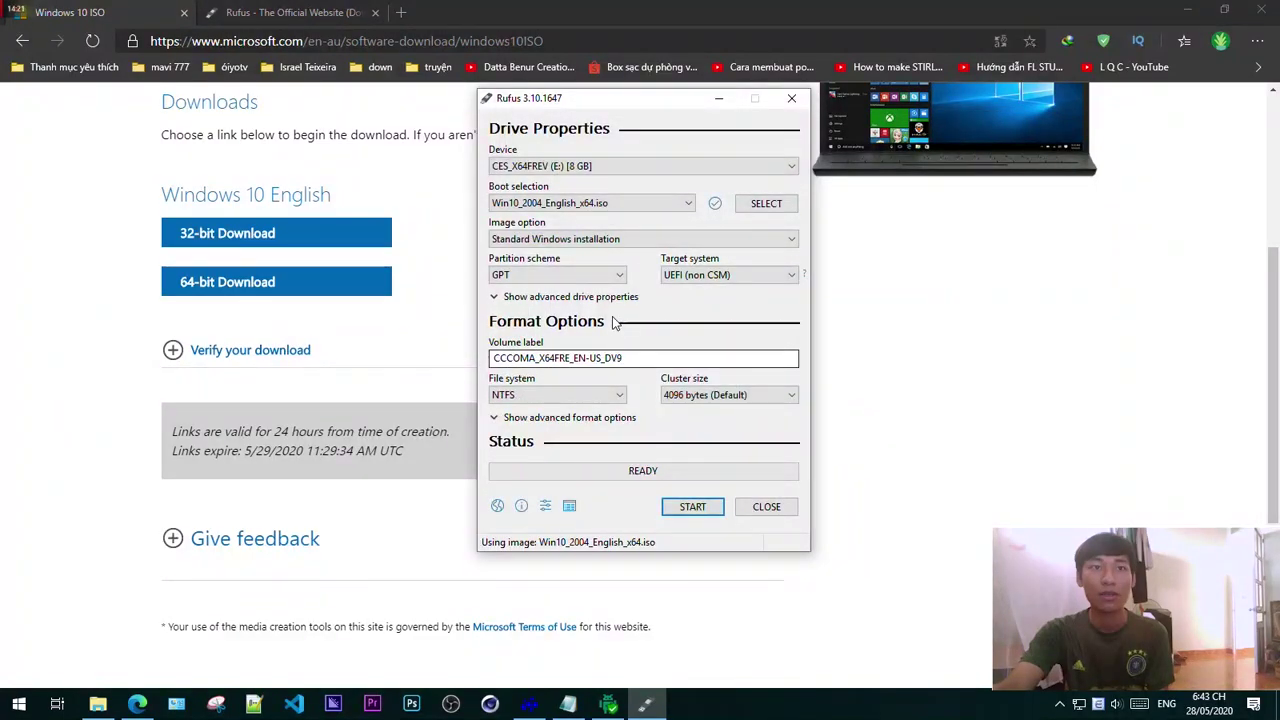
Step: Review the partition scheme, target system and image option choices, keeping GPT, UEFI (non CSM) and Standard Windows installation
{"action": "left_click", "coordinate": [591, 276]}
{"action": "left_click", "coordinate": [586, 290]}
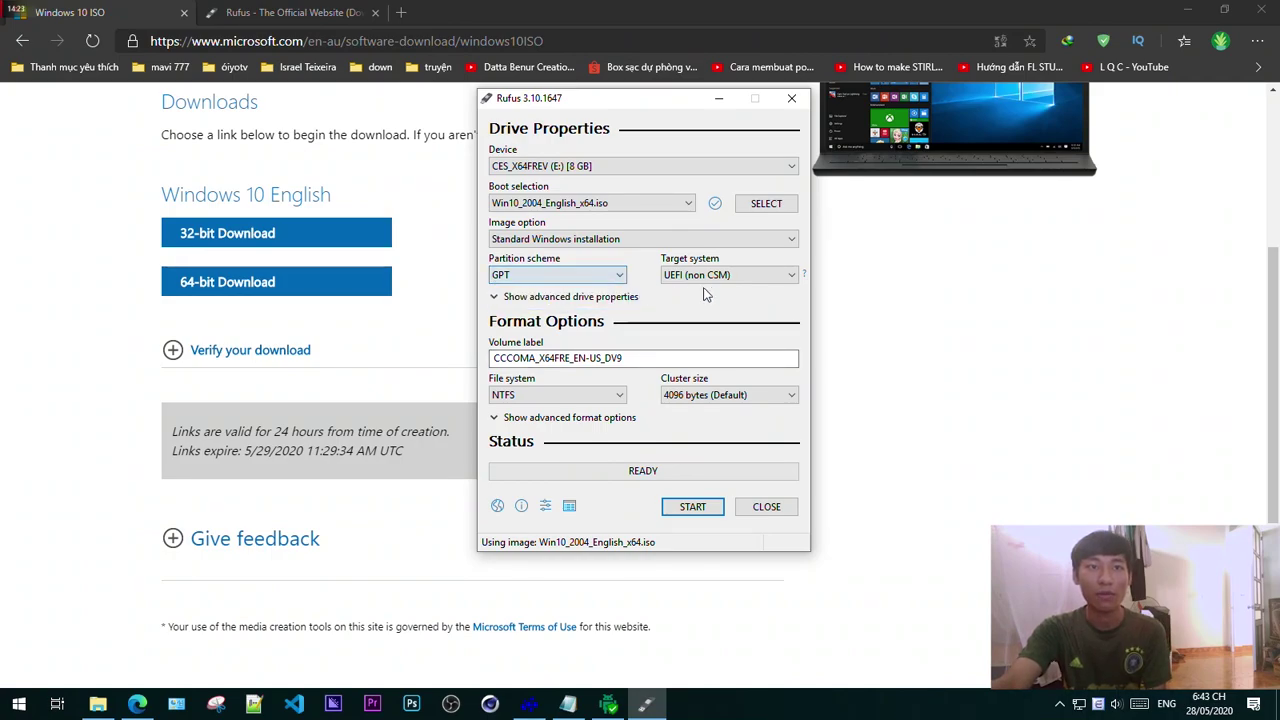
{"action": "left_click", "coordinate": [547, 282]}
{"action": "left_click", "coordinate": [679, 281]}
{"action": "left_click", "coordinate": [679, 281]}
{"action": "left_click", "coordinate": [662, 292]}
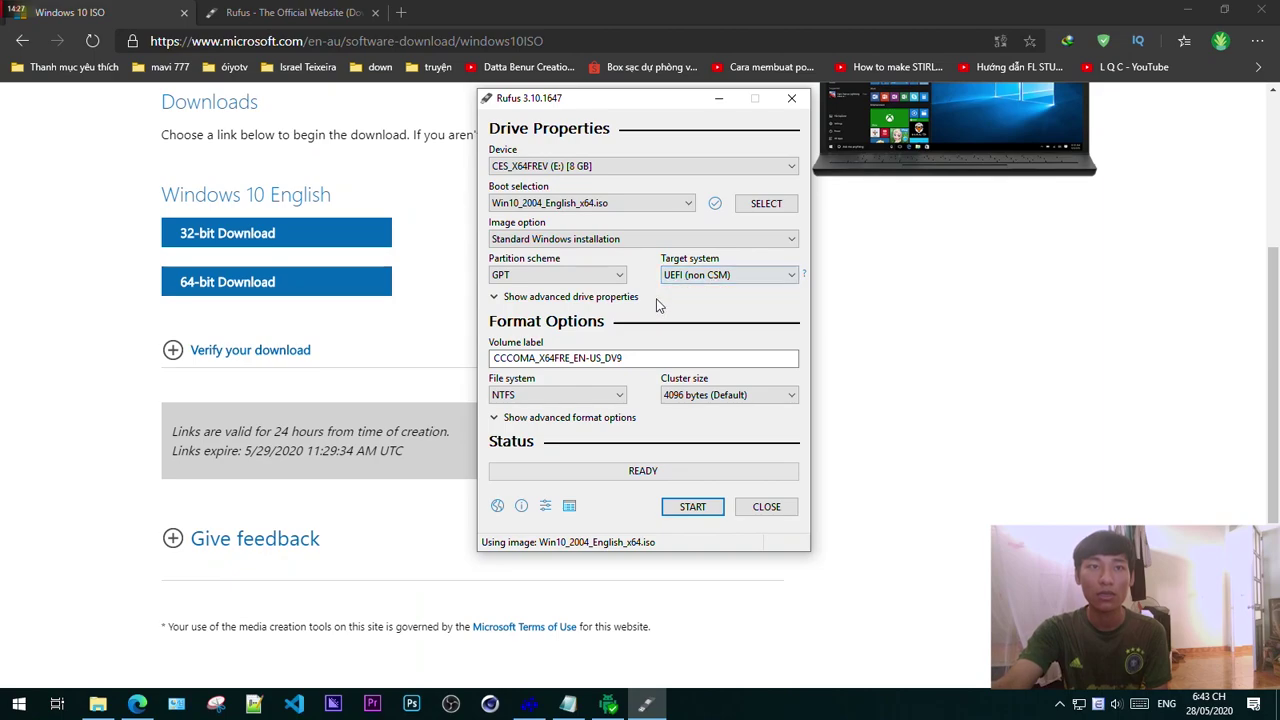
{"action": "left_click", "coordinate": [598, 240]}
{"action": "left_click", "coordinate": [590, 254]}
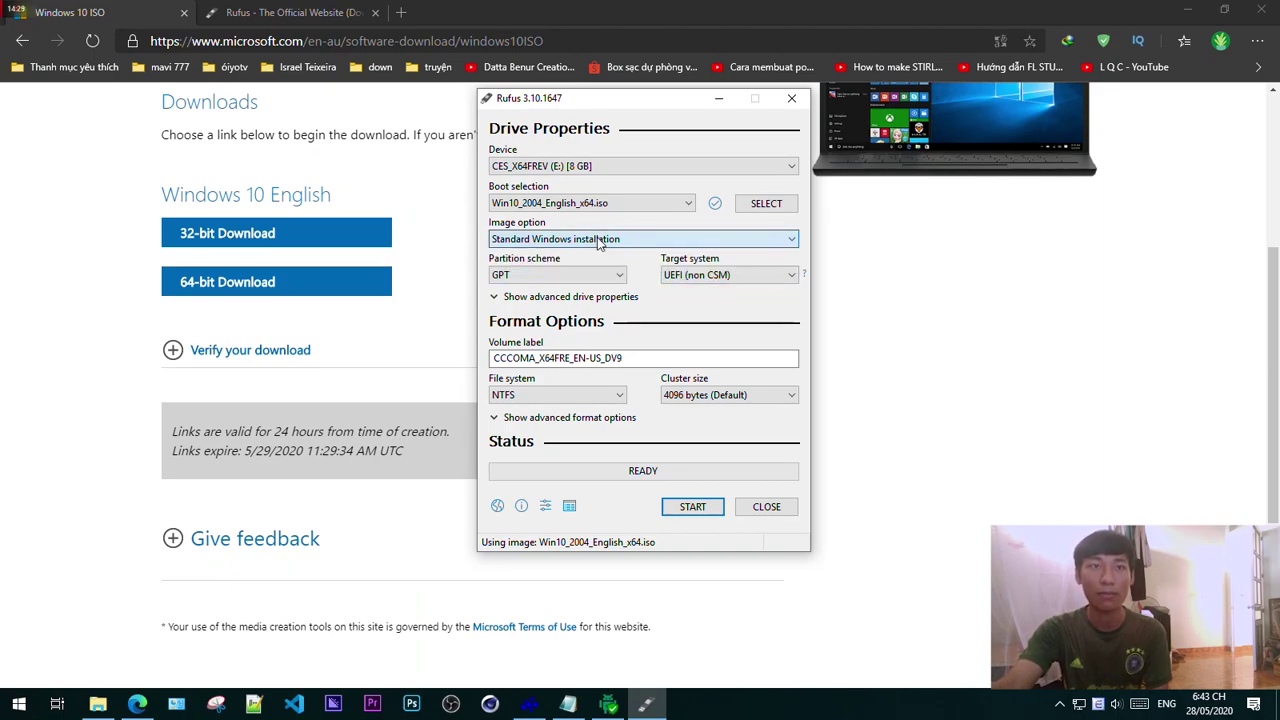
Step: Set the partition scheme to MBR with BIOS (or UEFI-CSM) as the target system
{"action": "left_click_drag", "start_coordinate": [622, 97], "coordinate": [525, 95]}
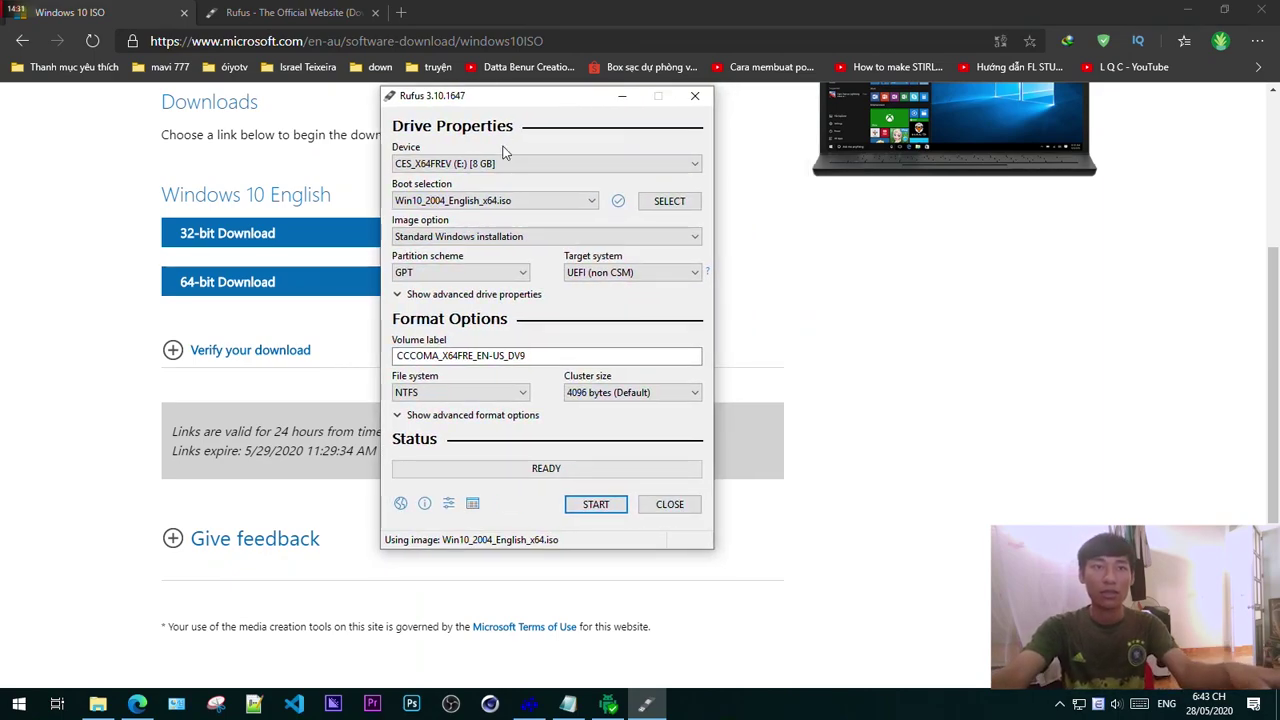
{"action": "left_click", "coordinate": [470, 272]}
{"action": "left_click", "coordinate": [468, 298]}
{"action": "left_click", "coordinate": [602, 274]}
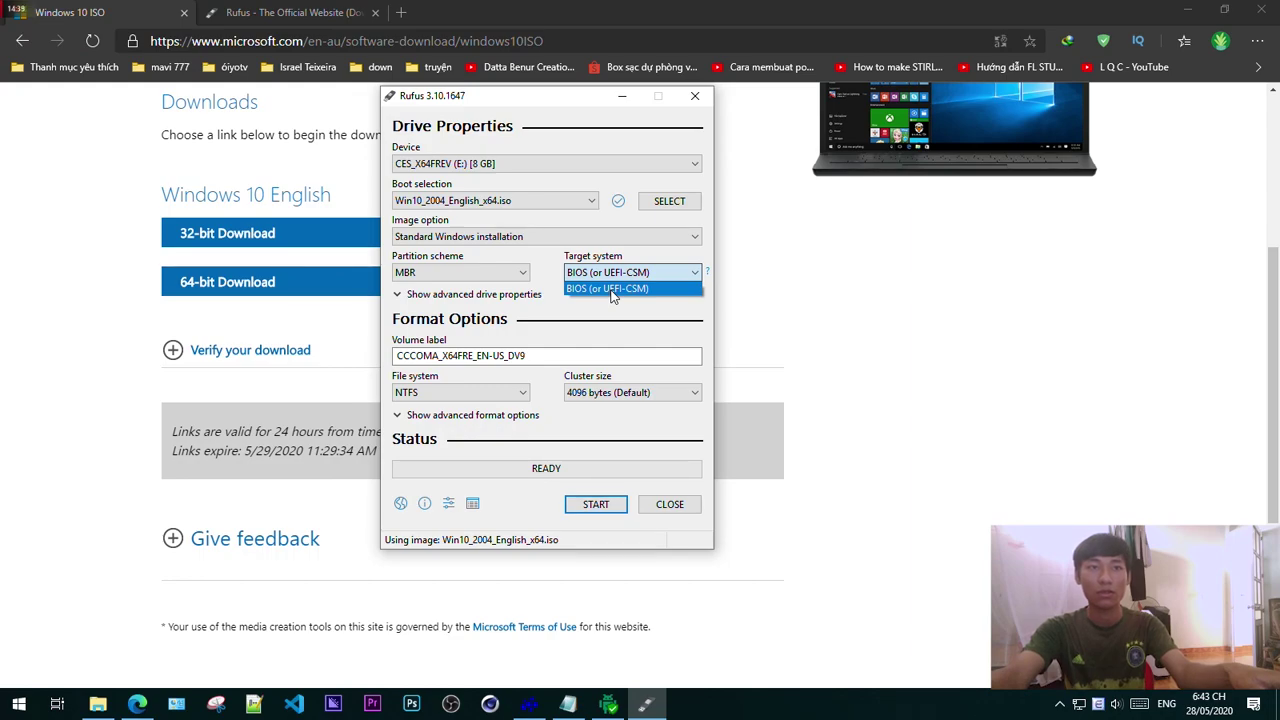
{"action": "left_click", "coordinate": [612, 291]}
Step: Set the partition scheme to GPT for a UEFI (non CSM) target and choose NTFS as the file system
{"action": "left_click", "coordinate": [510, 276]}
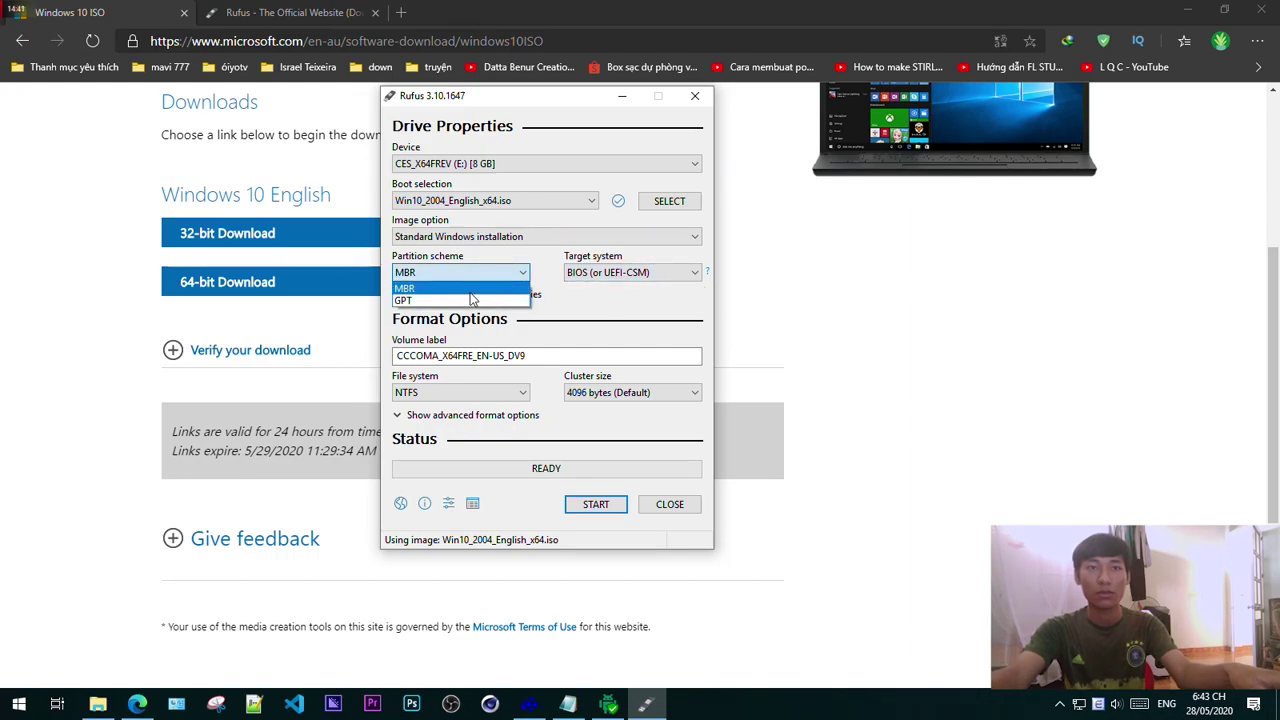
{"action": "left_click", "coordinate": [472, 300]}
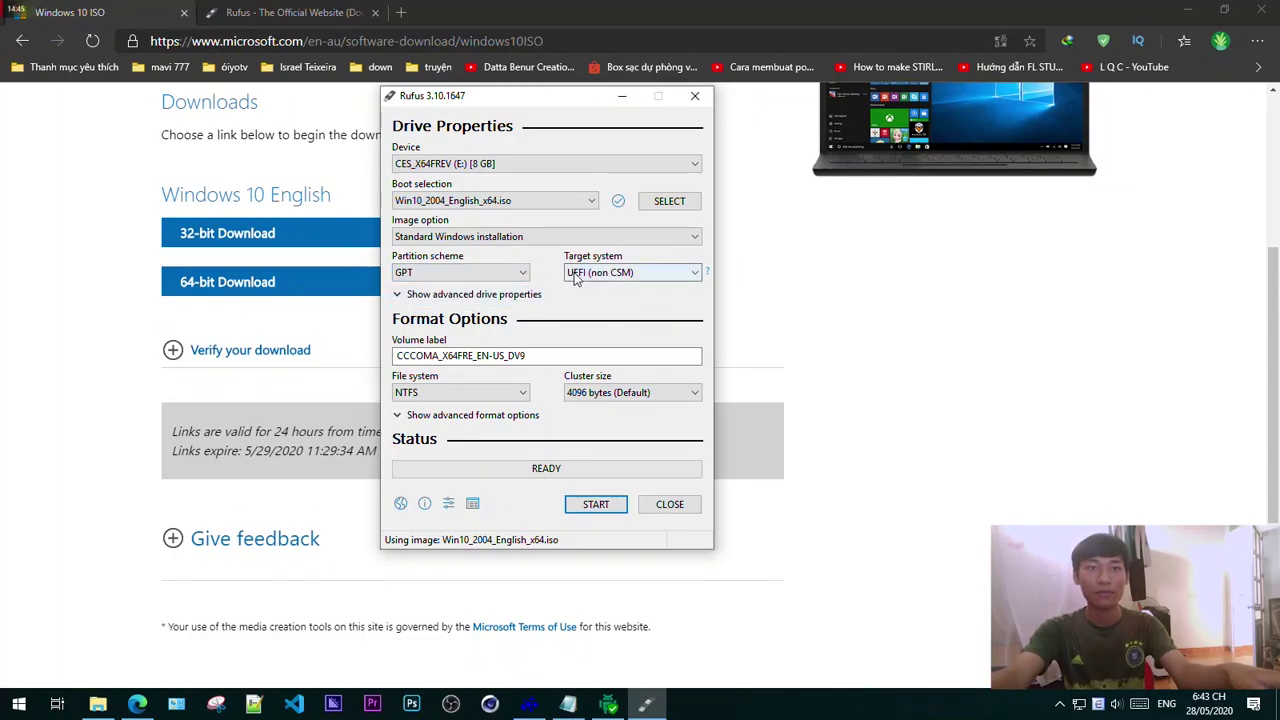
{"action": "left_click", "coordinate": [475, 392]}
{"action": "left_click", "coordinate": [470, 404]}
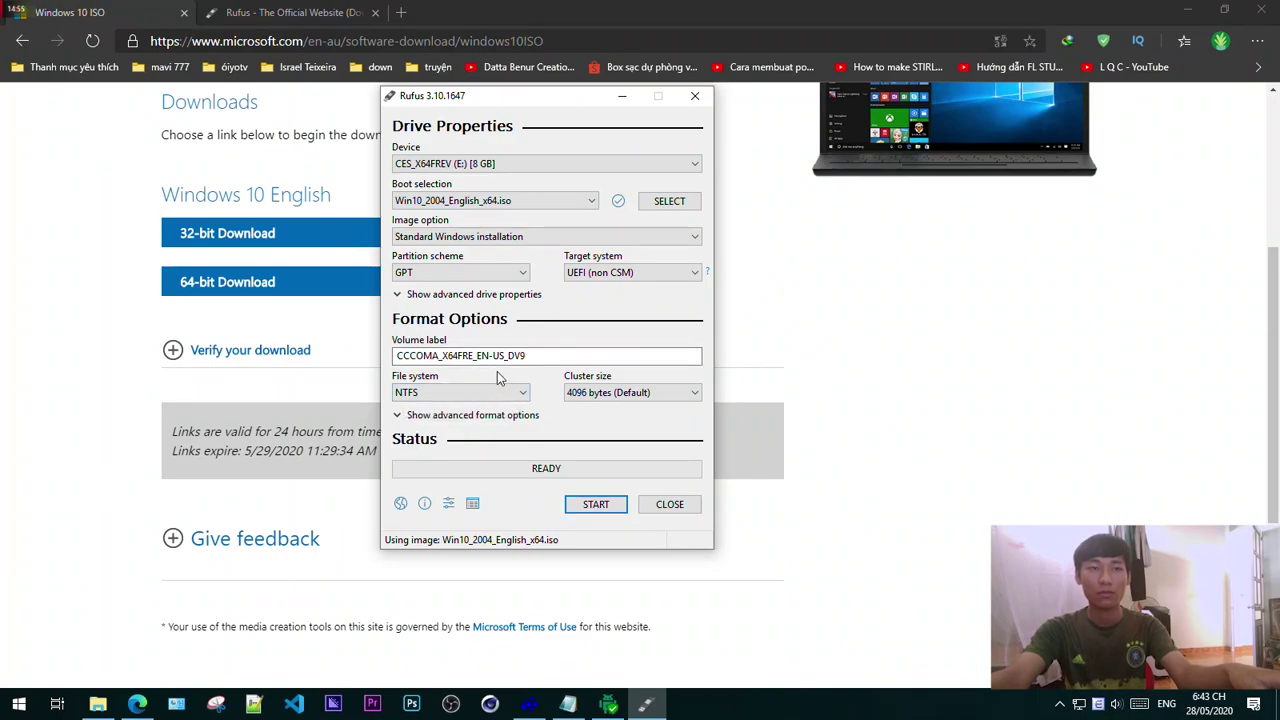
Step: Start writing the Windows image to the 8 GB USB drive (E:) and confirm erasing all its data
{"action": "left_click", "coordinate": [588, 506]}
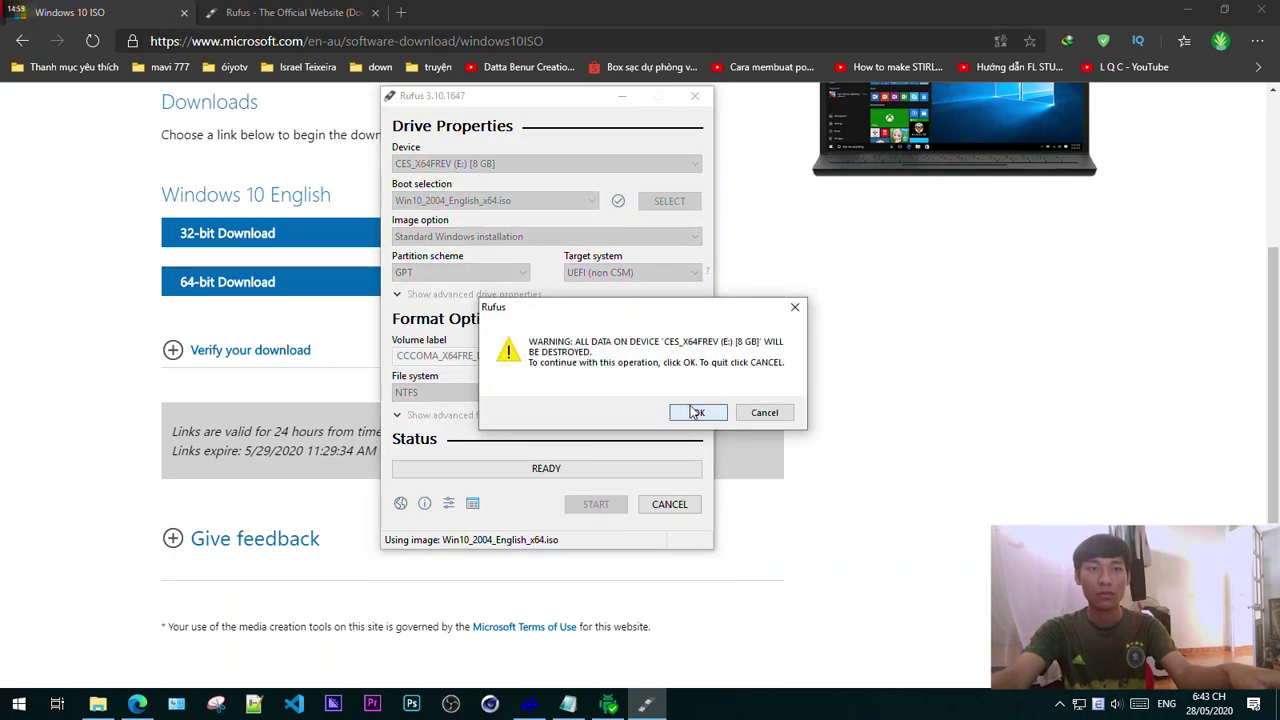
{"action": "left_click", "coordinate": [692, 409]}
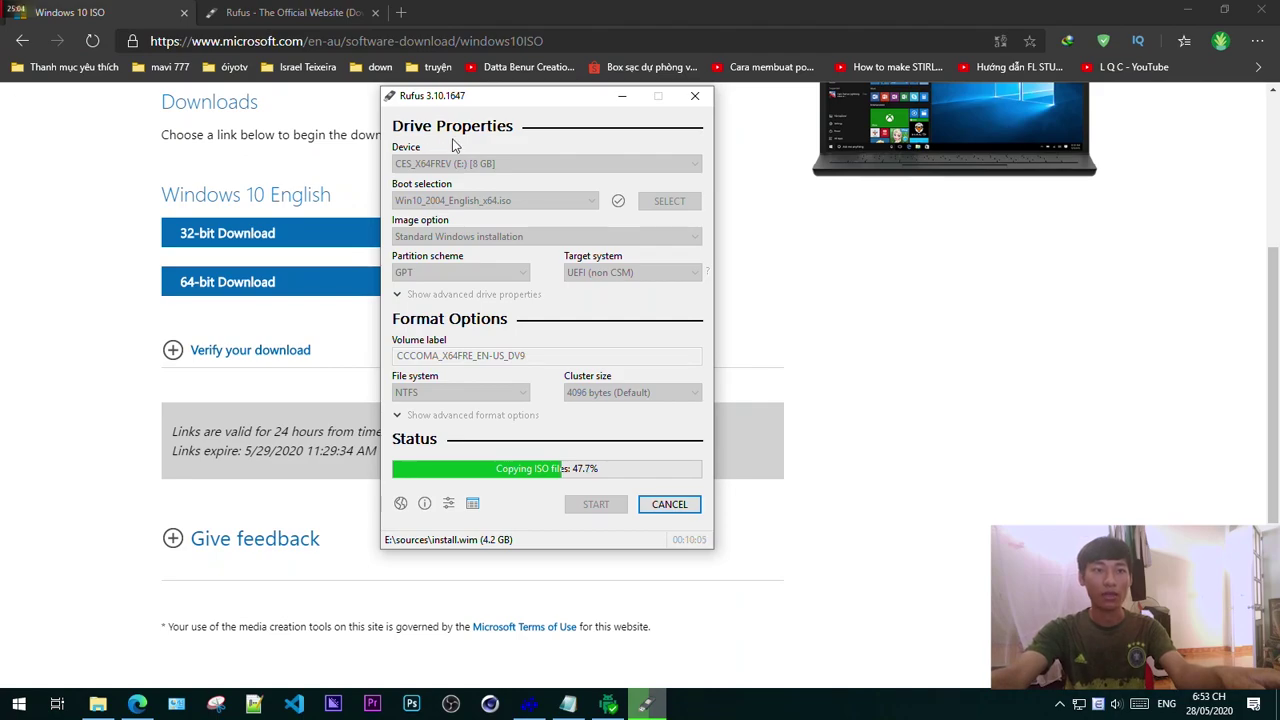
{"action": "key", "text": "alt+Tab"}
{"action": "left_click", "coordinate": [410, 223]}
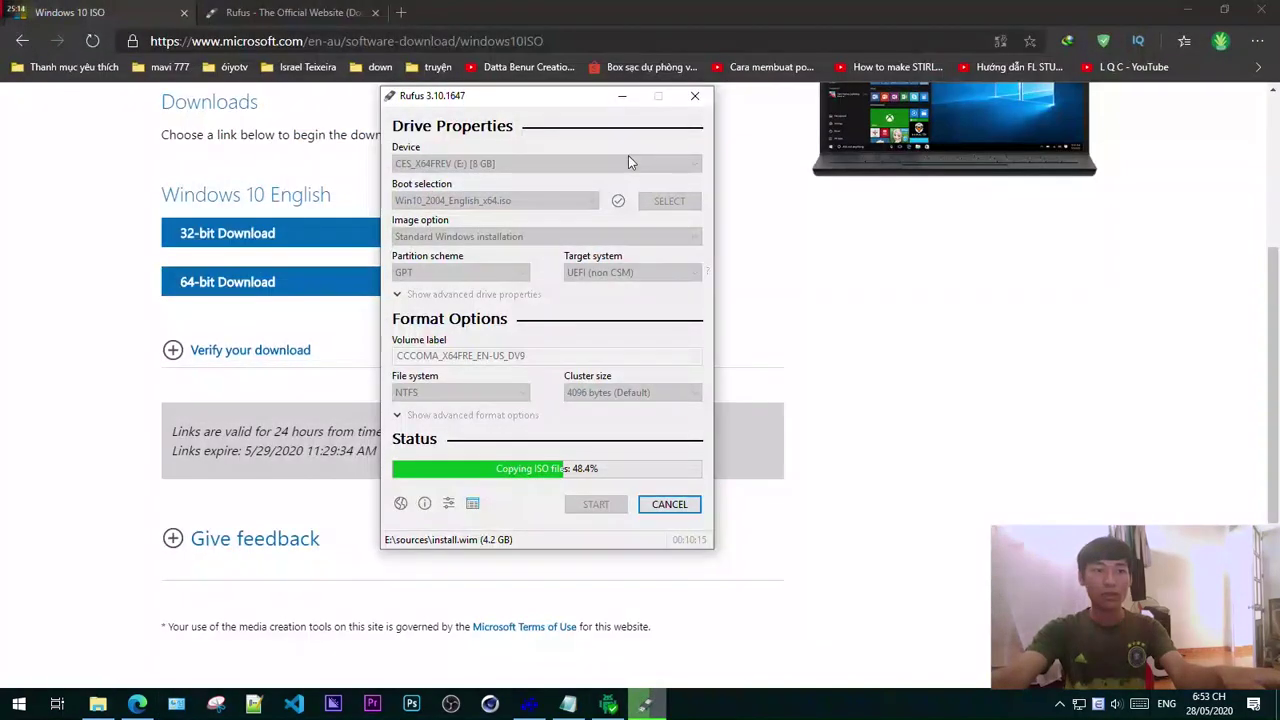